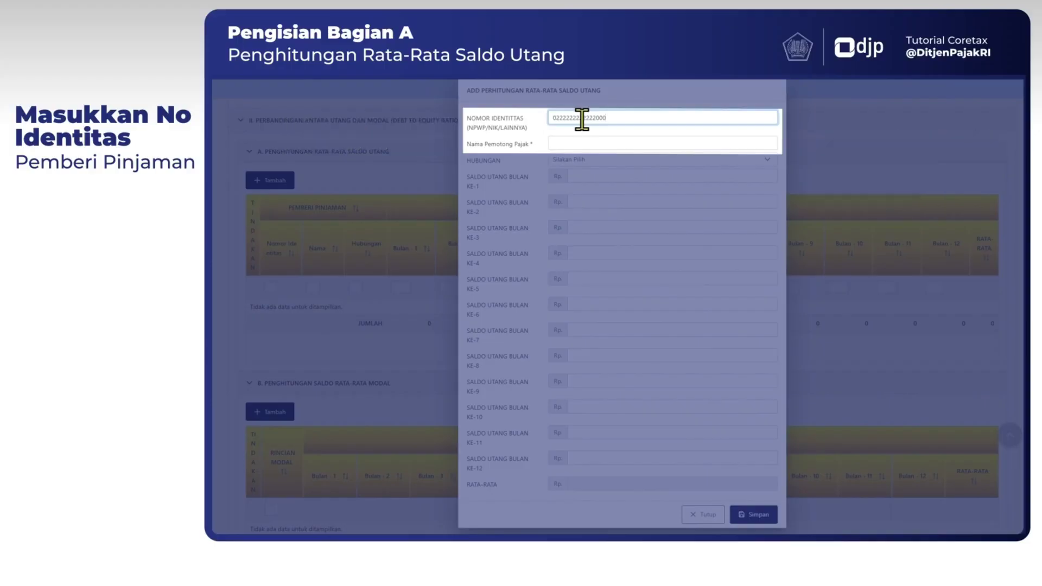
# - Enter Badan01 as the lender's name and set its relationship to Independent in the average debt balance entry
pyautogui.click(578, 140)
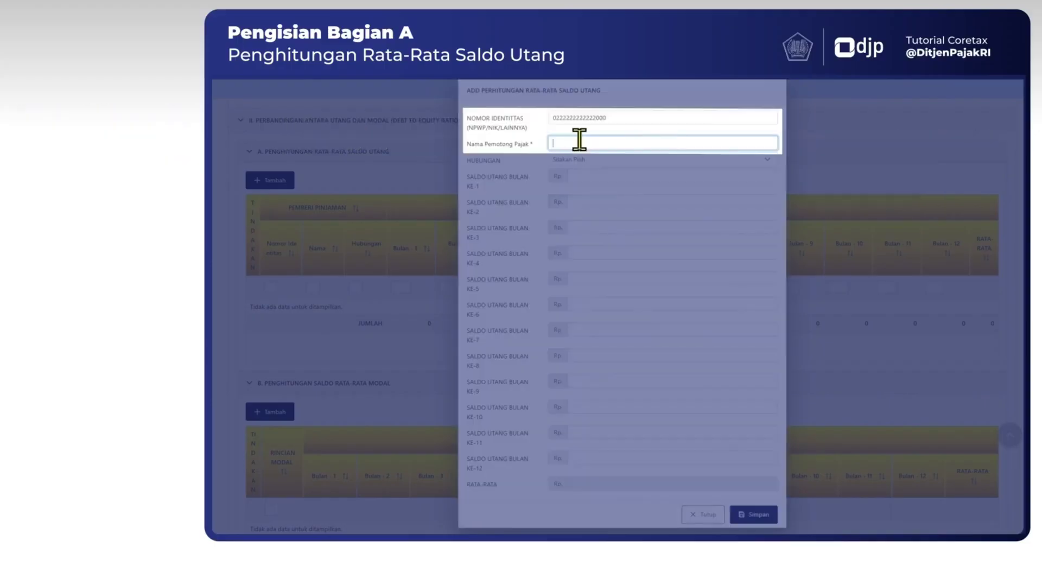
pyautogui.write('Badan01')
pyautogui.click(603, 160)
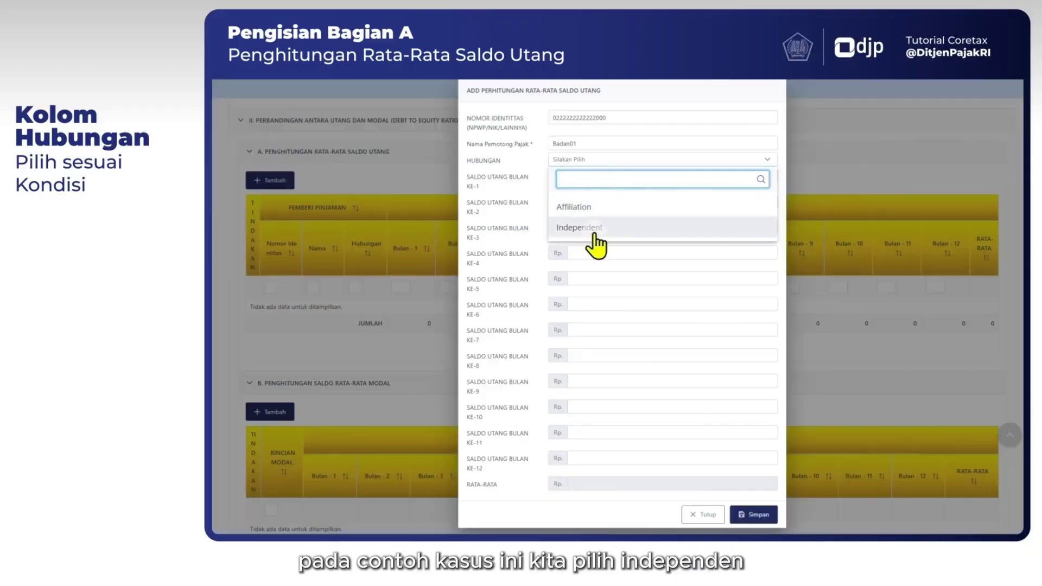
pyautogui.click(595, 228)
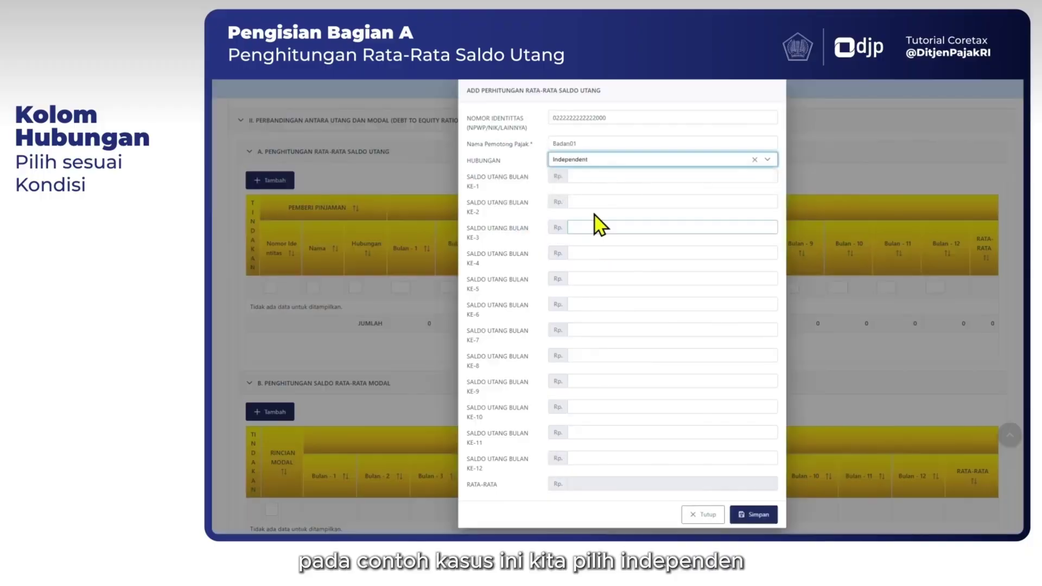
# - Fill in the debt balance for months 1 through 11 as Rp 650.000.000 each for Badan01
pyautogui.click(586, 176)
pyautogui.click(552, 105)
pyautogui.click(673, 175)
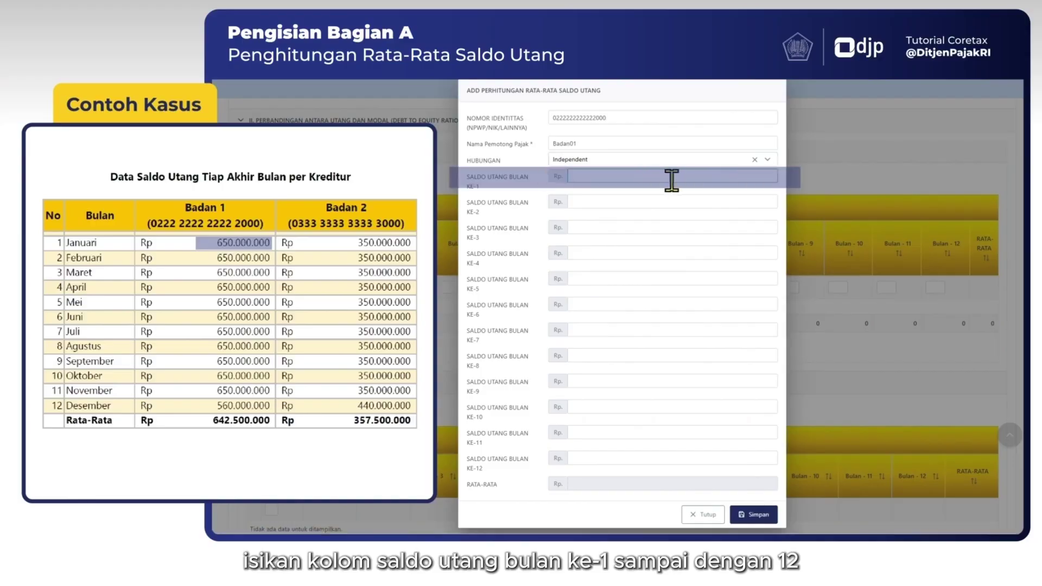
pyautogui.write('650.000.000')
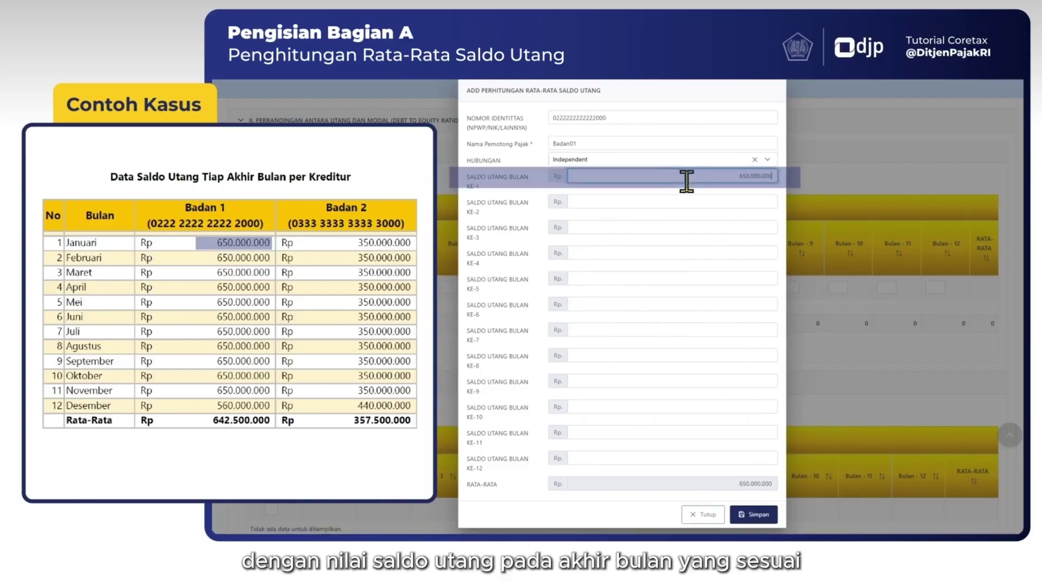
pyautogui.click(750, 201)
pyautogui.write('650000000')
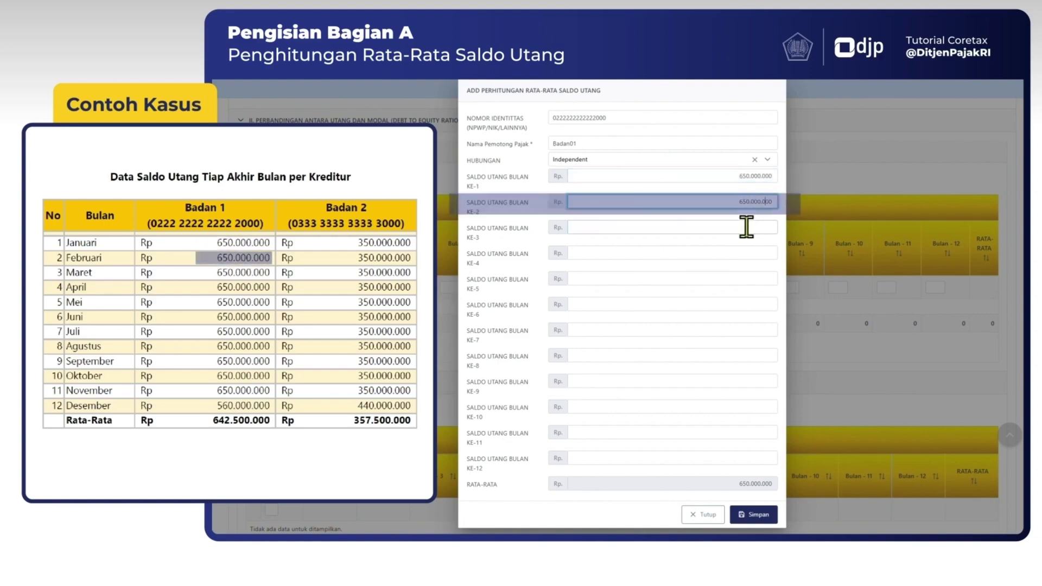
pyautogui.click(744, 227)
pyautogui.write('650000000')
pyautogui.click(746, 252)
pyautogui.write('650000000')
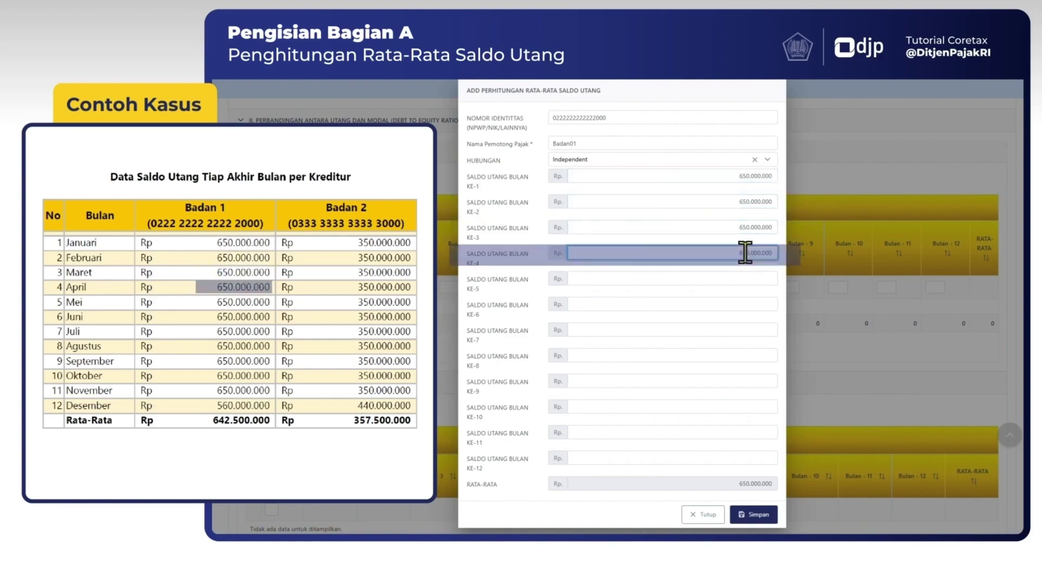
pyautogui.click(748, 279)
pyautogui.write('650000000')
pyautogui.click(748, 302)
pyautogui.write('650000000')
pyautogui.click(748, 330)
pyautogui.write('650000000')
pyautogui.click(744, 356)
pyautogui.write('650000000')
pyautogui.click(747, 381)
pyautogui.write('650000000')
pyautogui.click(746, 407)
pyautogui.write('650000000')
pyautogui.click(746, 432)
pyautogui.write('650000000')
# - Set Badan01's month 12 debt balance to Rp 560.000.000 and save the entry
pyautogui.click(746, 457)
pyautogui.write('560.000.000')
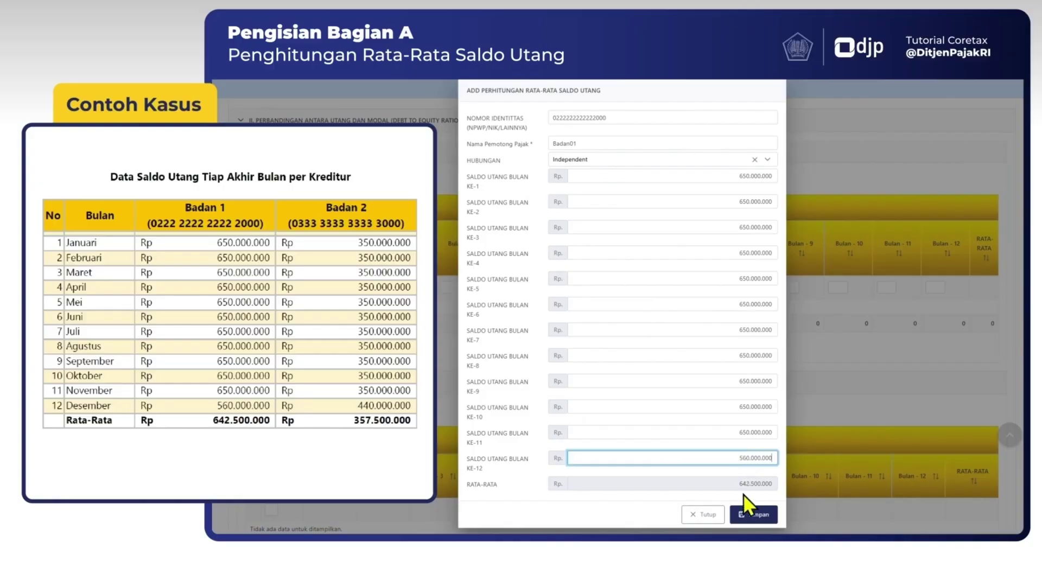
pyautogui.click(747, 519)
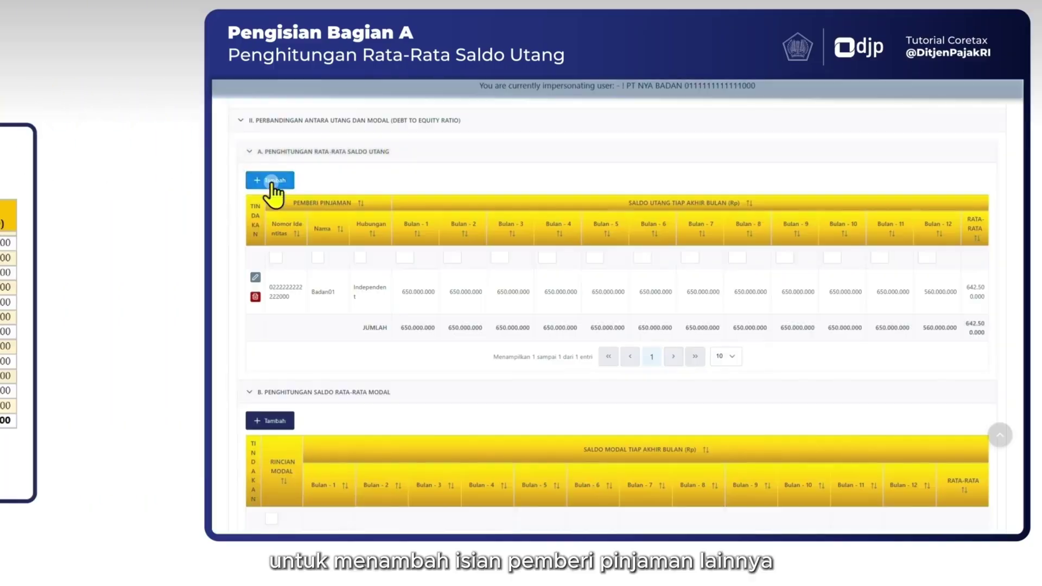
# - Add a second lender to the average debt calculation with its identity number, name Badan02 and relationship Independent
pyautogui.click(271, 182)
pyautogui.click(560, 117)
pyautogui.write('0333333333333000')
pyautogui.click(586, 142)
pyautogui.write('Badan02')
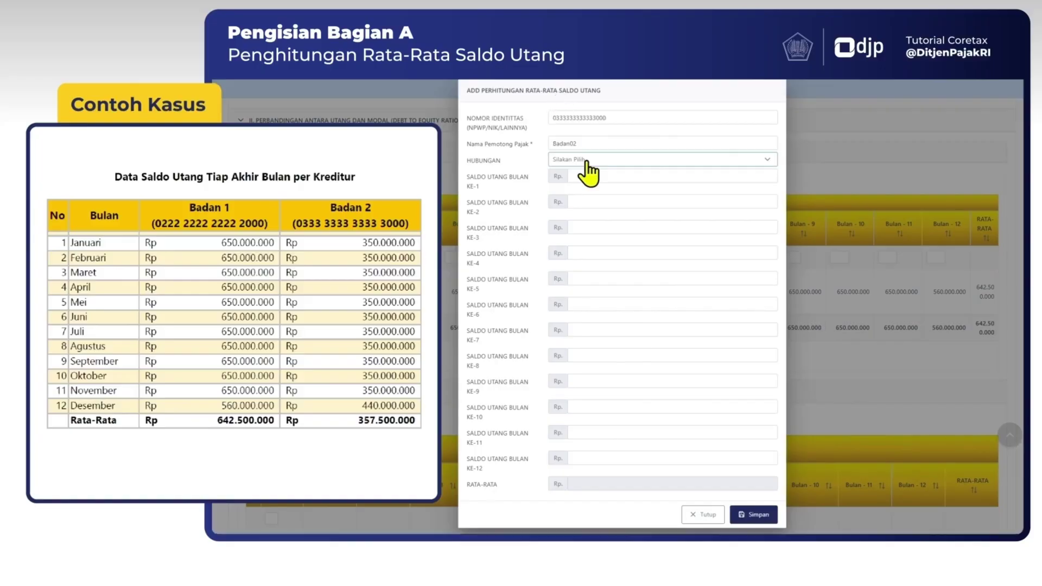
pyautogui.click(605, 160)
pyautogui.click(606, 178)
# - Fill in Badan02's debt balance for months 1 through 11 as Rp 350.000.000 each
pyautogui.click(613, 175)
pyautogui.write('350000000')
pyautogui.hotkey('ctrl', 'a')
pyautogui.hotkey('ctrl', 'c')
pyautogui.click(708, 200)
pyautogui.hotkey('ctrl', 'v')
pyautogui.press('Tab')
pyautogui.hotkey('ctrl', 'v')
pyautogui.press('Tab')
pyautogui.hotkey('ctrl', 'v')
pyautogui.press('Tab')
pyautogui.hotkey('ctrl', 'v')
pyautogui.press('Tab')
pyautogui.hotkey('ctrl', 'v')
pyautogui.press('Tab')
pyautogui.hotkey('ctrl', 'v')
pyautogui.press('Tab')
pyautogui.hotkey('ctrl', 'v')
pyautogui.press('Tab')
pyautogui.hotkey('ctrl', 'v')
pyautogui.press('Tab')
pyautogui.hotkey('ctrl', 'v')
pyautogui.press('Tab')
pyautogui.hotkey('ctrl', 'v')
# - Set Badan02's month 12 debt balance to Rp 440.000.000 and save the entry
pyautogui.press('Tab')
pyautogui.write('440000000')
pyautogui.click(751, 516)
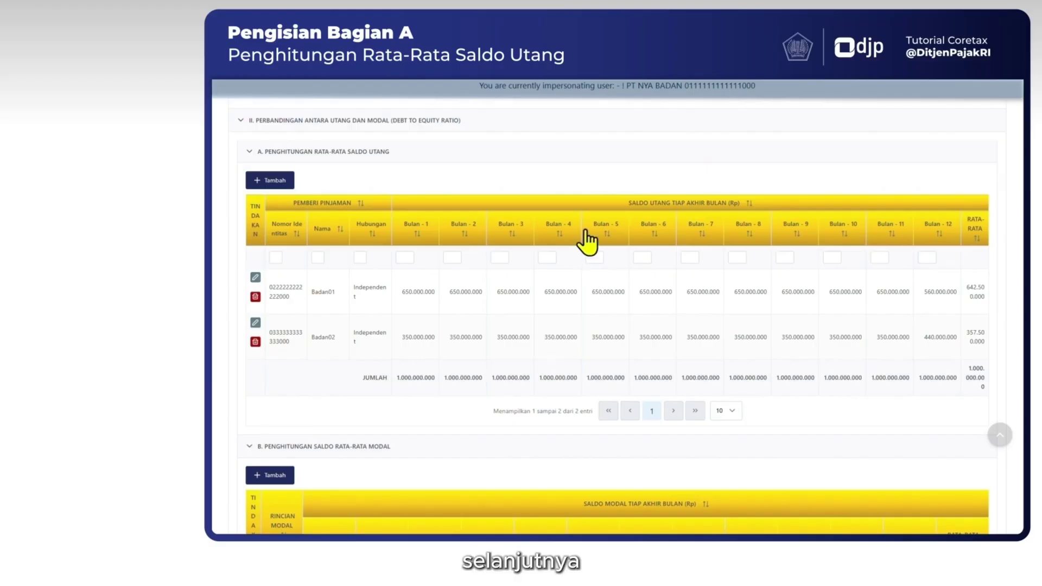
# - Add a Modal Saham entry to the average capital calculation in section B with Rp 100.000.000 for months 1 and 2
pyautogui.scroll(-6, 490, 143)
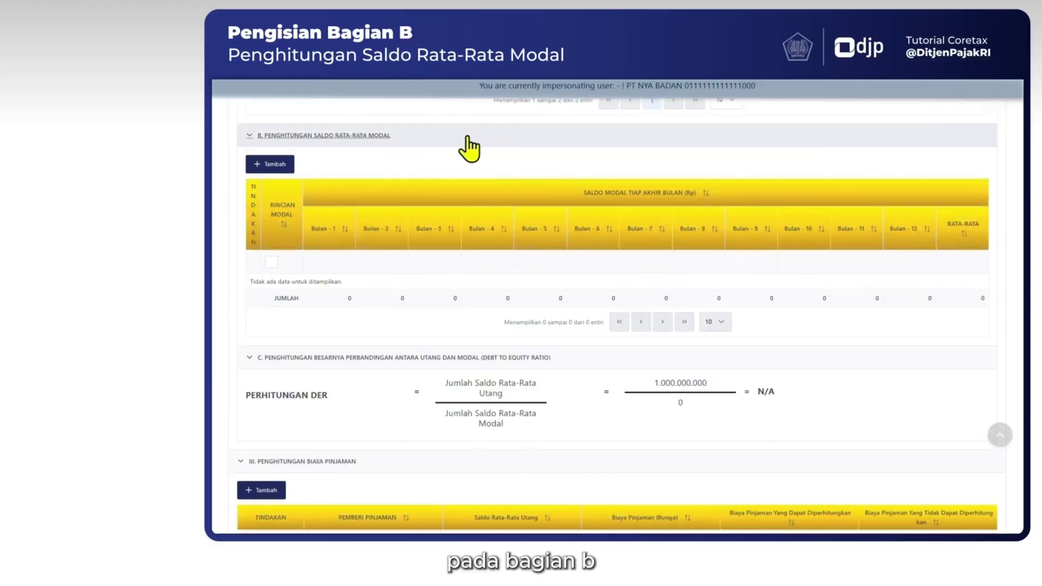
pyautogui.click(270, 163)
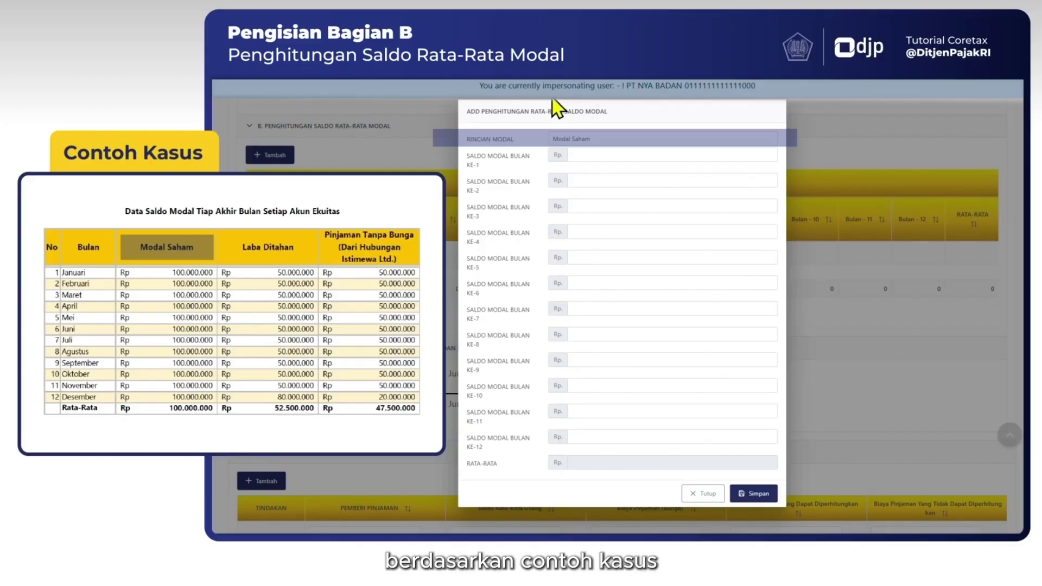
pyautogui.click(602, 155)
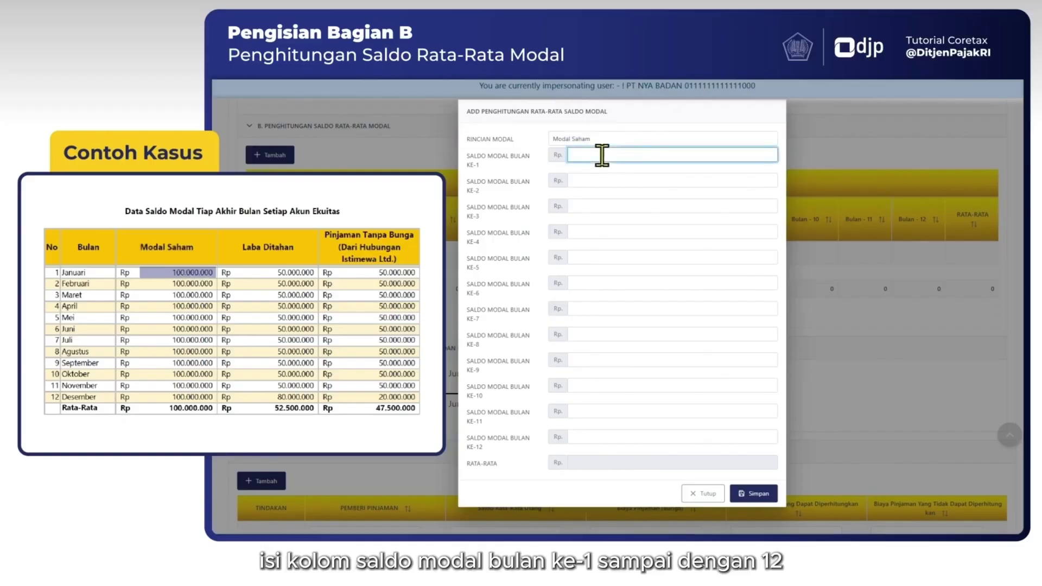
pyautogui.hotkey('ctrl', 'v')
pyautogui.hotkey('ctrl', 'v')
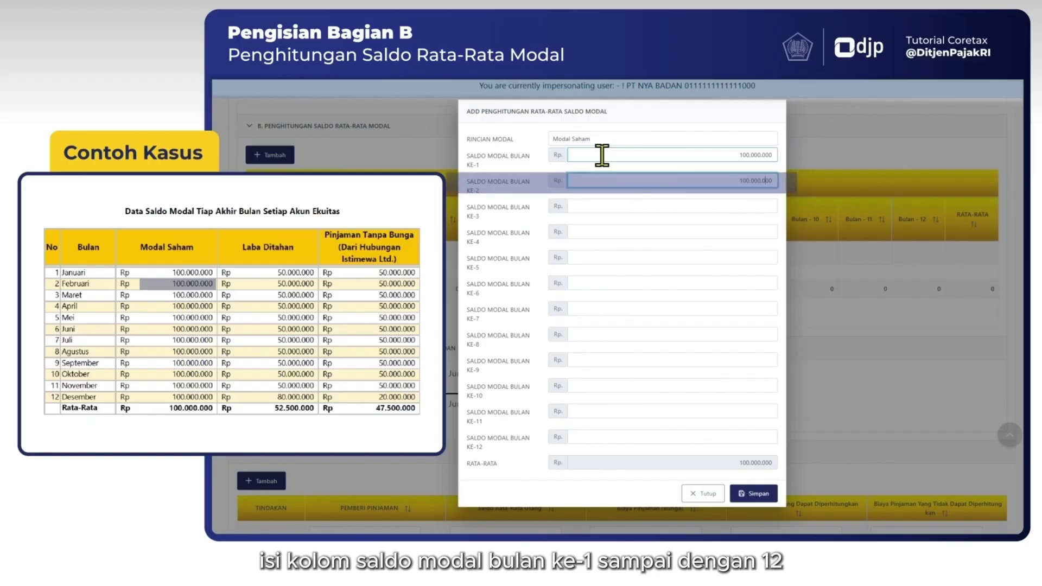
# - Fill in Modal Saham's capital balance for months 3 through 12 as Rp 100.000.000 each and save the entry
pyautogui.press('Tab')
pyautogui.hotkey('ctrl', 'v')
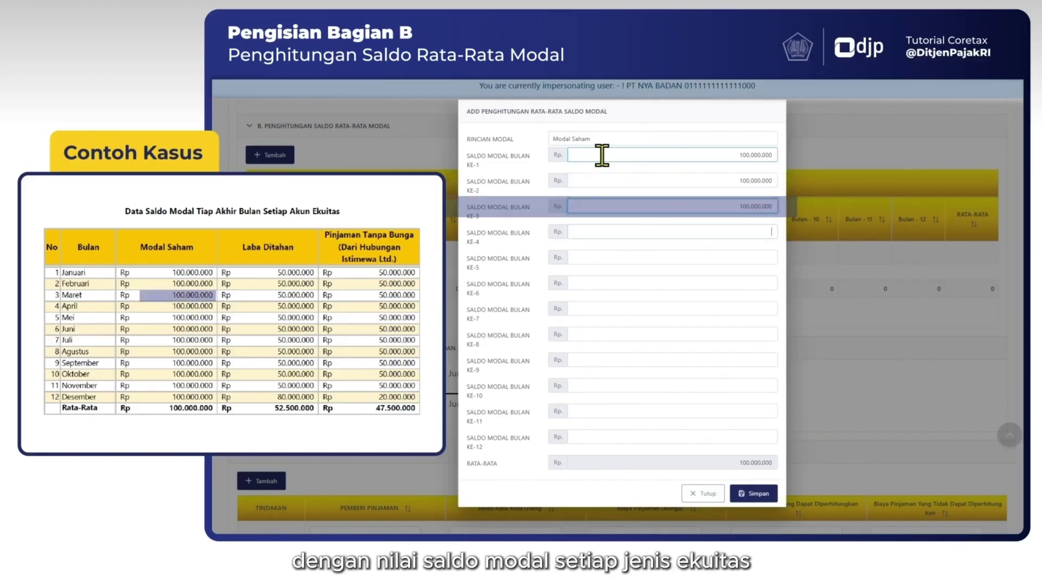
pyautogui.hotkey('ctrl', 'v')
pyautogui.press('Tab')
pyautogui.hotkey('ctrl', 'v')
pyautogui.press('Tab')
pyautogui.hotkey('ctrl', 'v')
pyautogui.press('Tab')
pyautogui.hotkey('ctrl', 'v')
pyautogui.press('Tab')
pyautogui.hotkey('ctrl', 'v')
pyautogui.press('Tab')
pyautogui.hotkey('ctrl', 'v')
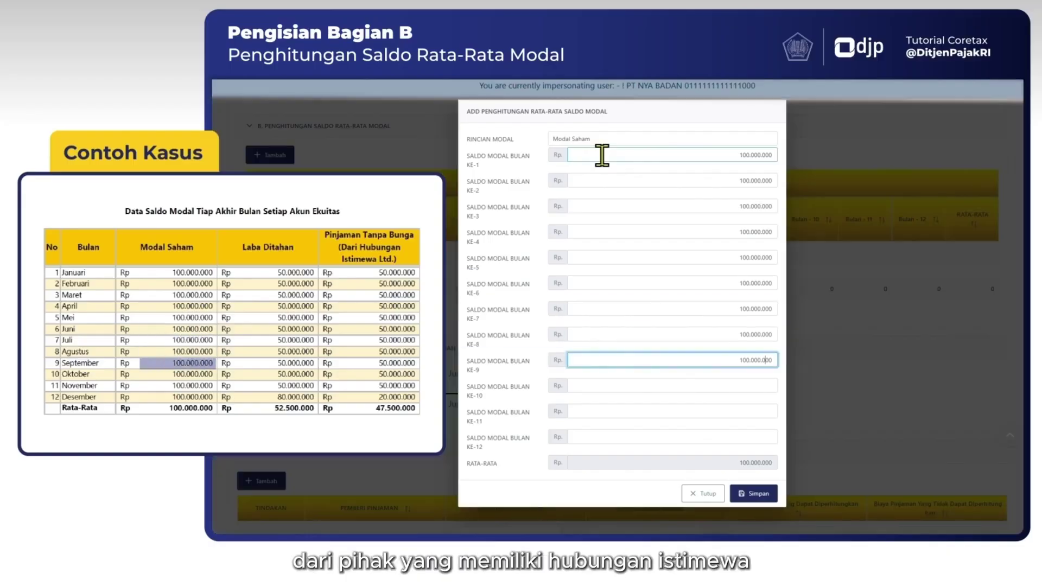
pyautogui.press('Tab')
pyautogui.hotkey('ctrl', 'v')
pyautogui.press('Tab')
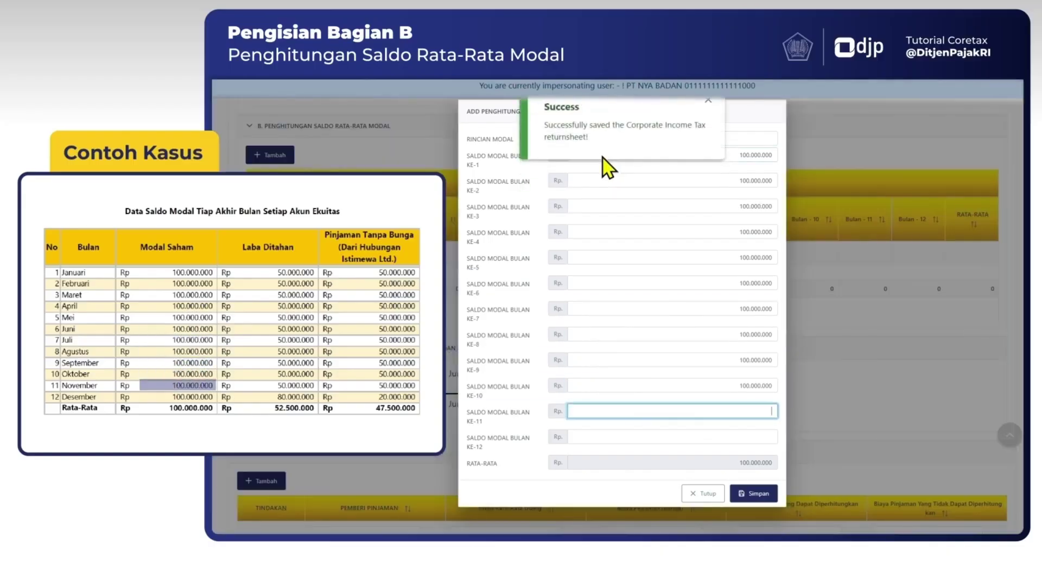
pyautogui.hotkey('ctrl', 'v')
pyautogui.press('Tab')
pyautogui.hotkey('ctrl', 'v')
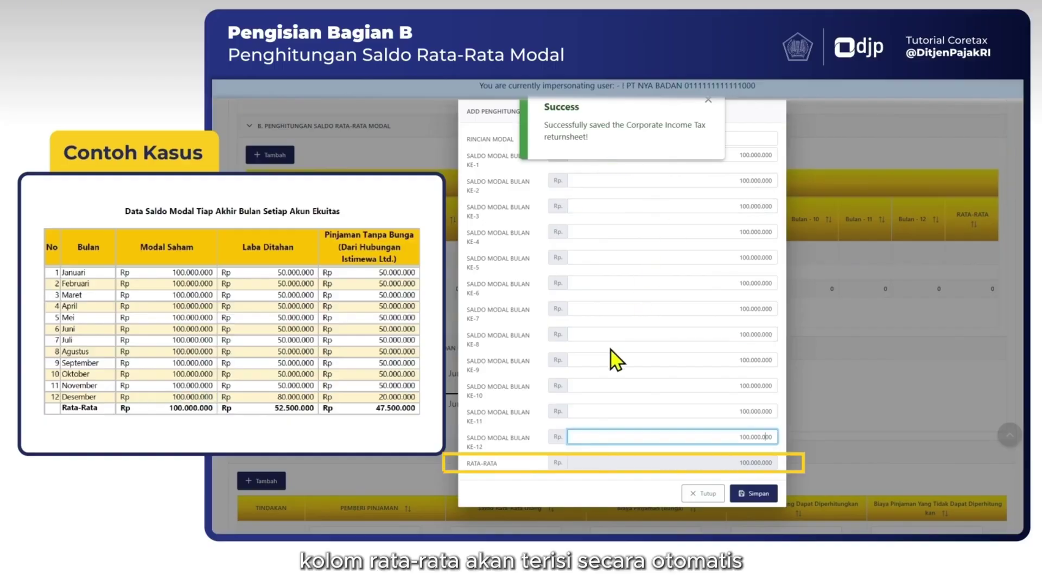
pyautogui.click(746, 492)
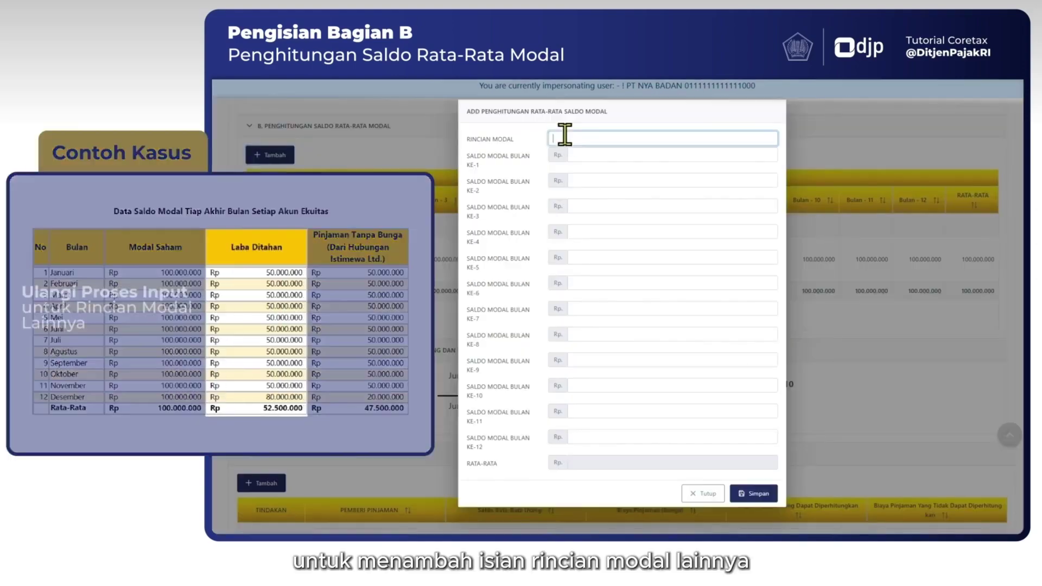
# - Complete and save a Laba Ditahan capital entry with Rp 50.000.000 for months 1 through 11 and Rp 80.000.000 for month 12
pyautogui.write('La')
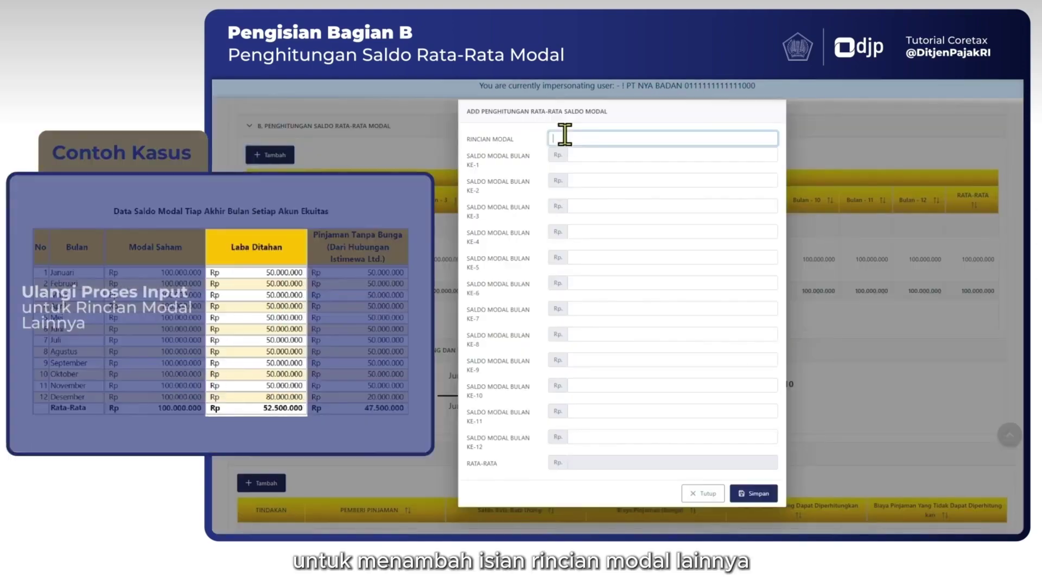
pyautogui.write('b')
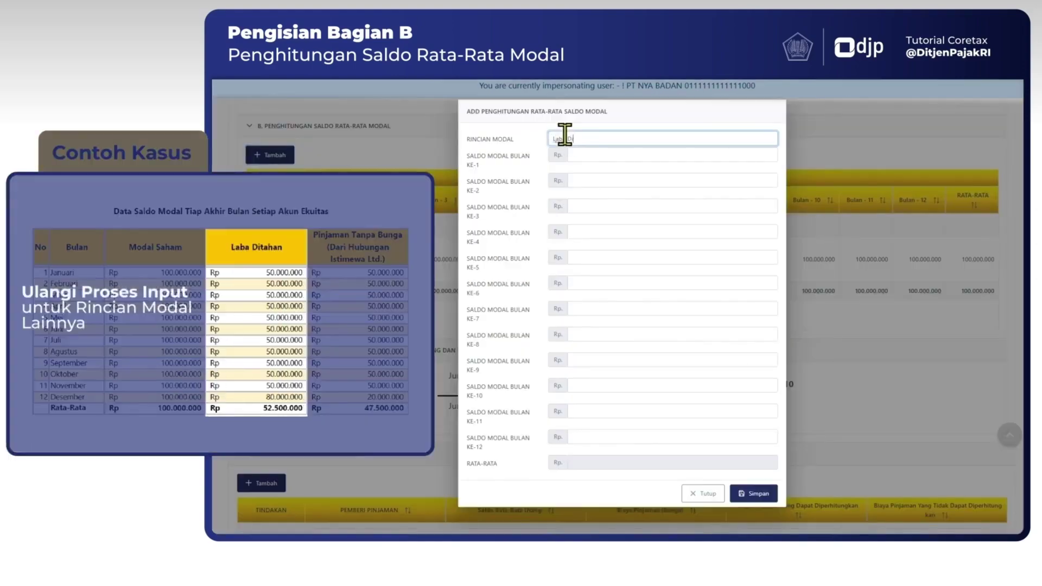
pyautogui.write('a Ditahan')
pyautogui.click(602, 158)
pyautogui.write('50000000')
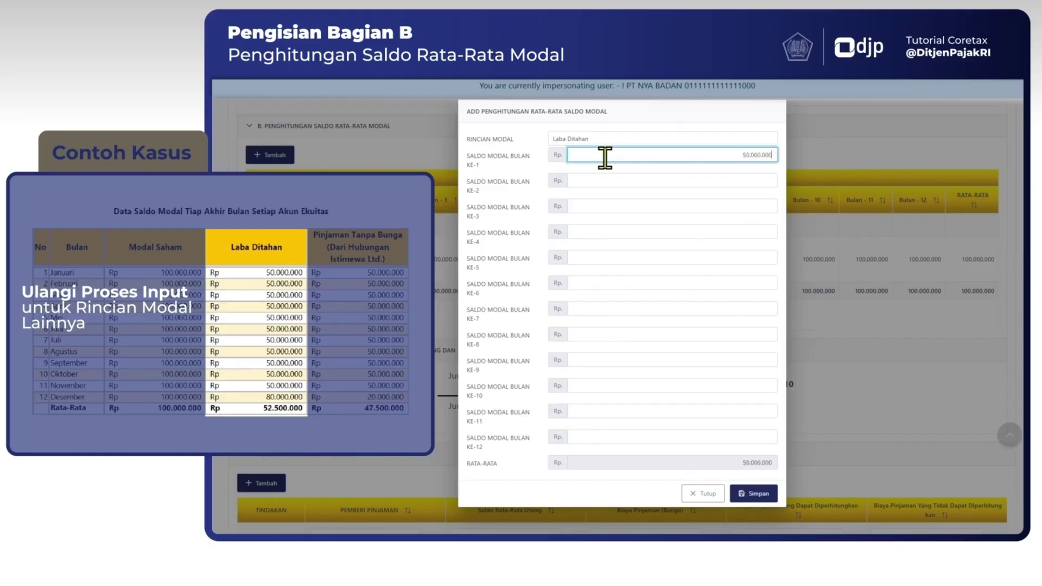
pyautogui.click(658, 186)
pyautogui.write('50000000\t50000000\t50000000\t50000000\t50000000\t50000000\t50000000\t50000000\t50000000\t50000000\t80000000')
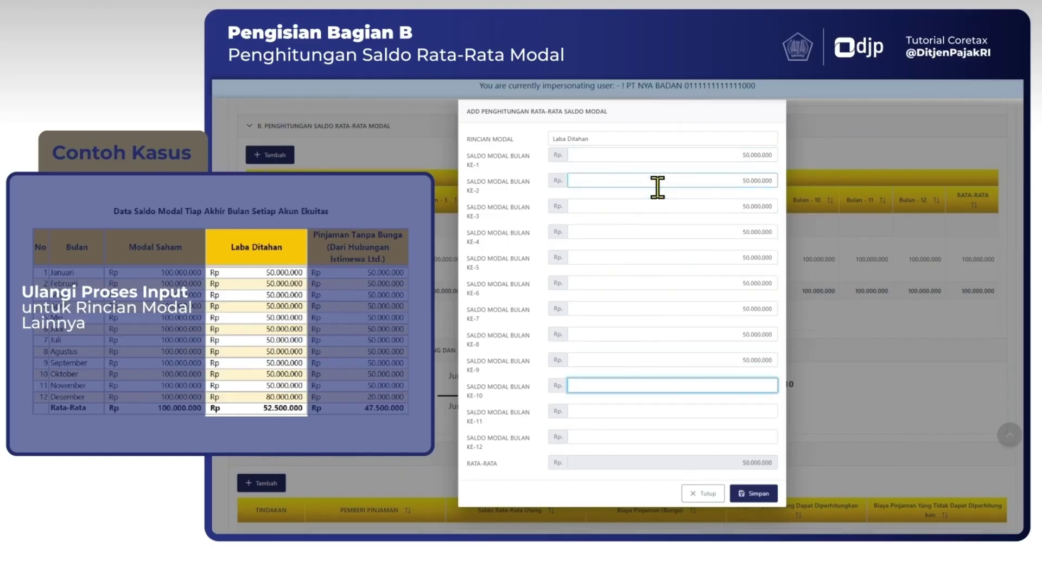
pyautogui.click(753, 495)
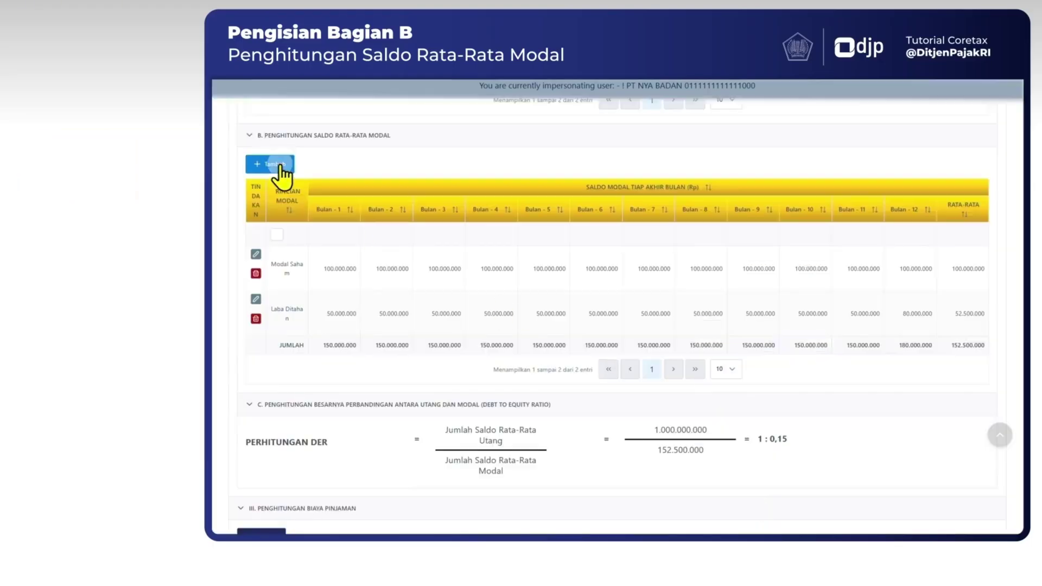
# - Add and save capital entry "Pinjaman Tanpa Bunga dari Hubungan Istimewa Ltd" with Rp 50.000.000 for months 1 through 11 and Rp 20.000.000 for month 12
pyautogui.click(273, 162)
pyautogui.write('5')
pyautogui.write('0000000\t50000000\t50000000\t50000000\t50000000\t50000000\t')
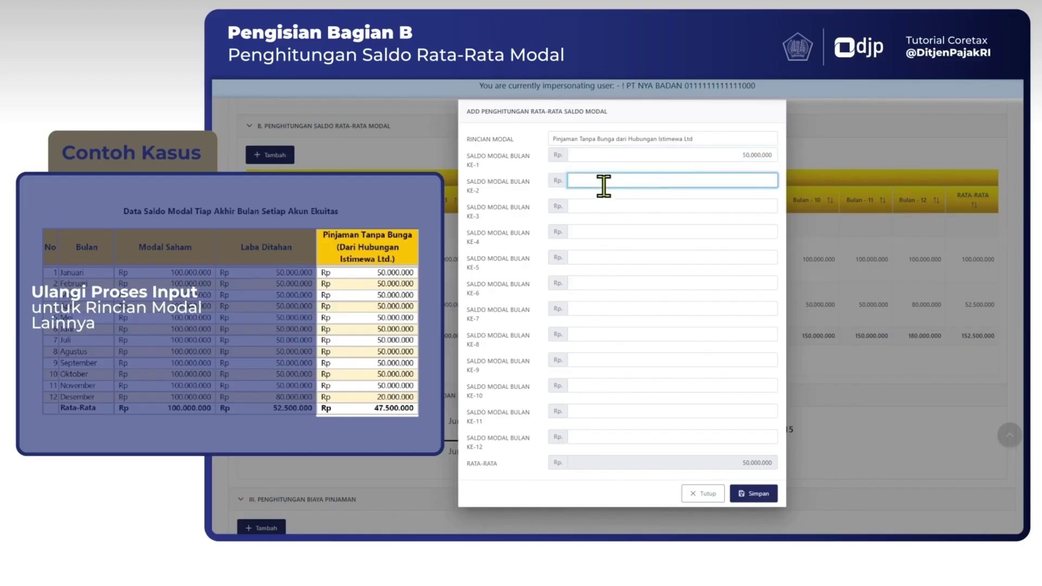
pyautogui.write('50000000\t50000000\t50000000\t50000000\t50000000')
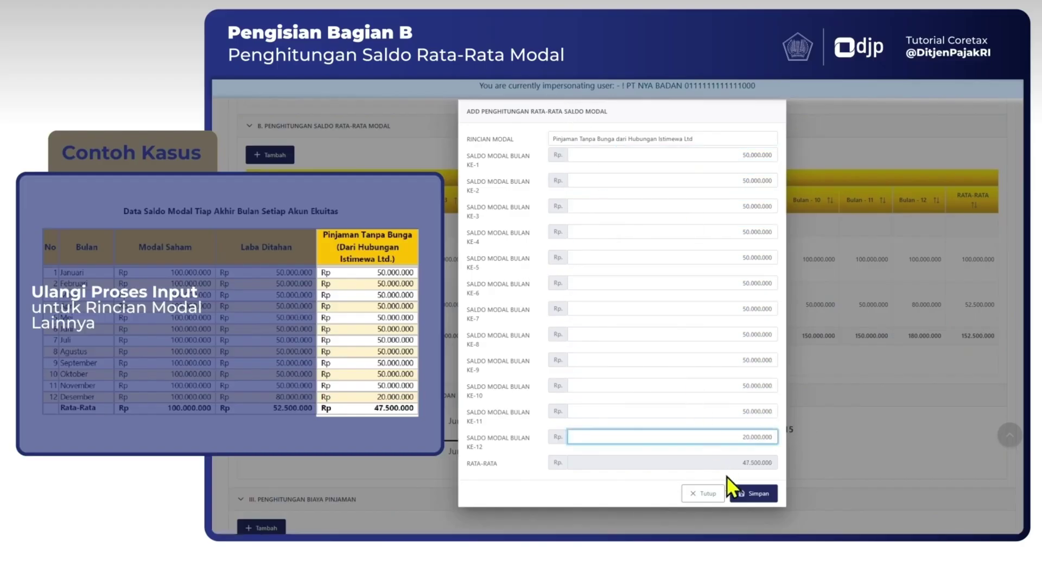
pyautogui.click(752, 495)
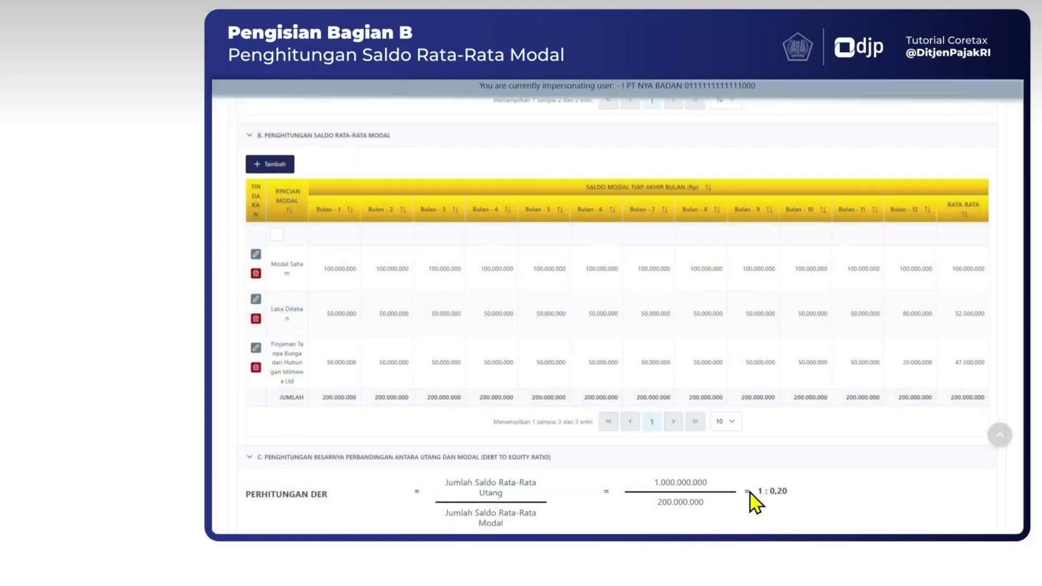
# - Add a borrowing cost entry in section III (Penghitungan Biaya Pinjaman) with Badan01 as the lender
pyautogui.scroll(-4, 437, 291)
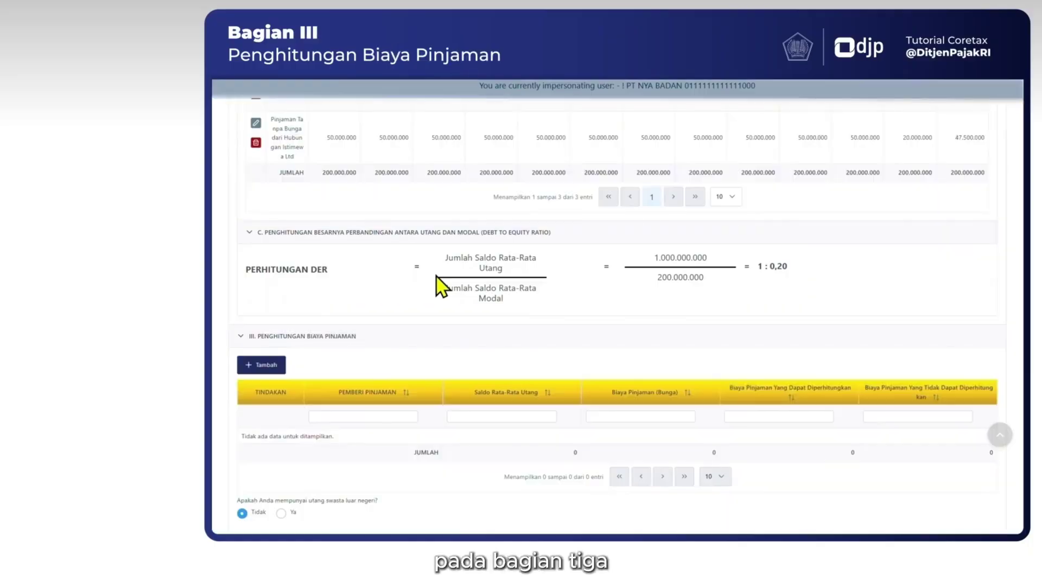
pyautogui.scroll(-2, 307, 292)
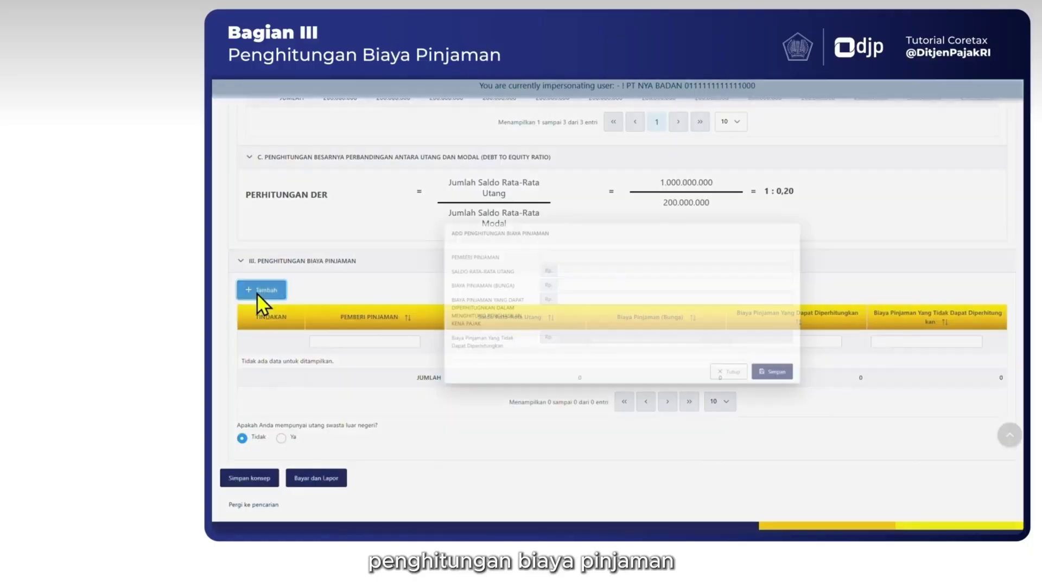
pyautogui.click(256, 293)
pyautogui.click(537, 241)
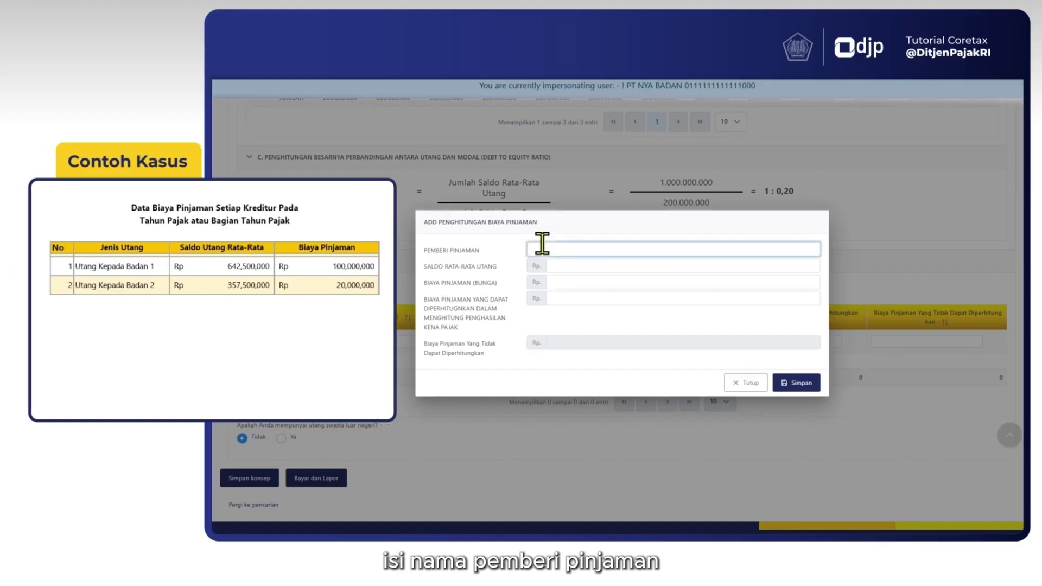
pyautogui.write('Badan 1')
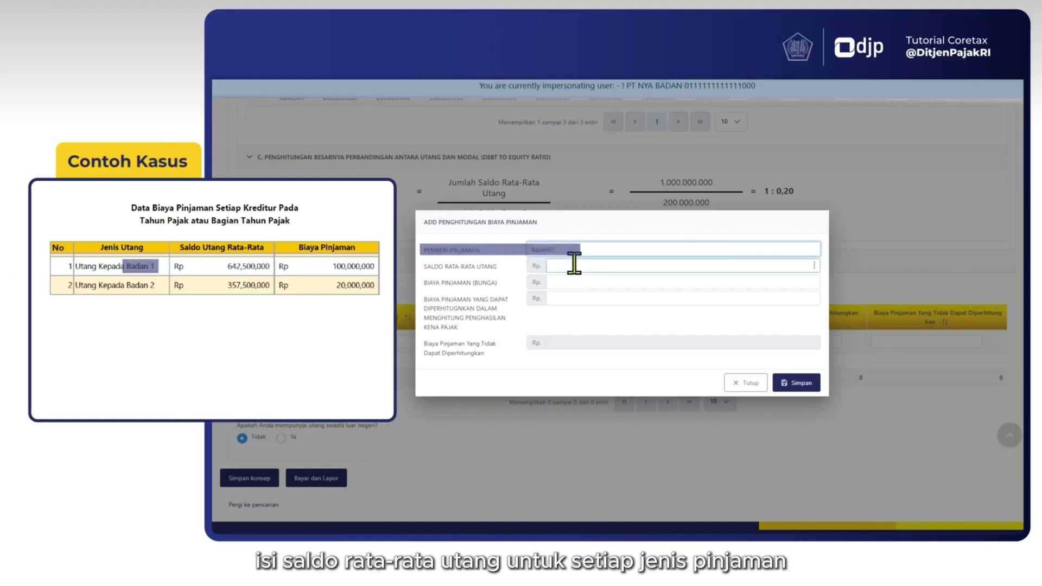
# - Set Badan01's average debt balance to Rp 642.500.000 and its borrowing cost (interest) to Rp 100.000.000
pyautogui.click(574, 264)
pyautogui.write('642')
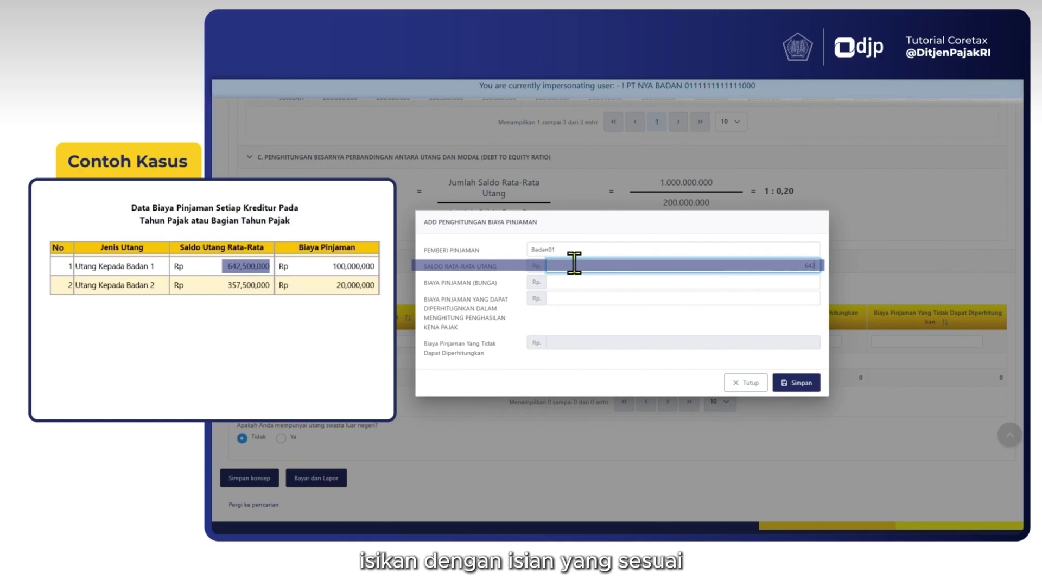
pyautogui.write('500000')
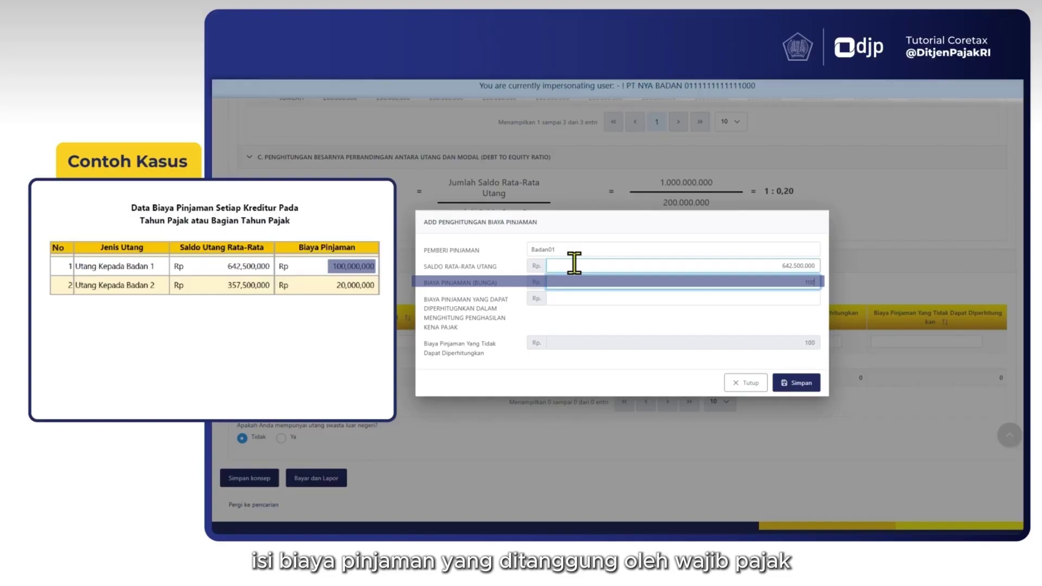
pyautogui.write('000.000')
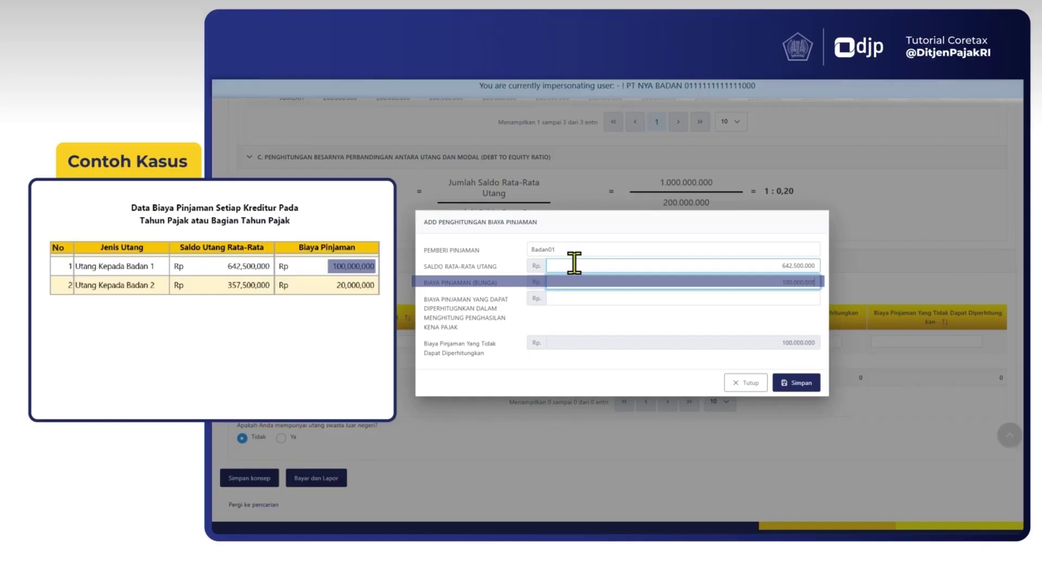
# - Set Badan01's borrowing cost deductible in calculating taxable income to Rp 80.000.000 and save the entry
pyautogui.press('Tab')
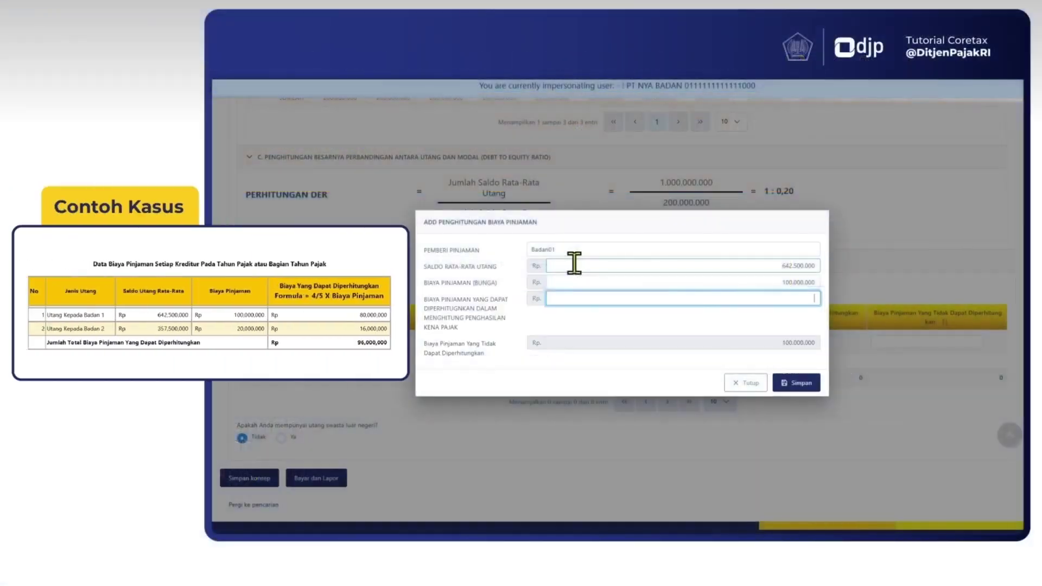
pyautogui.write('80000000')
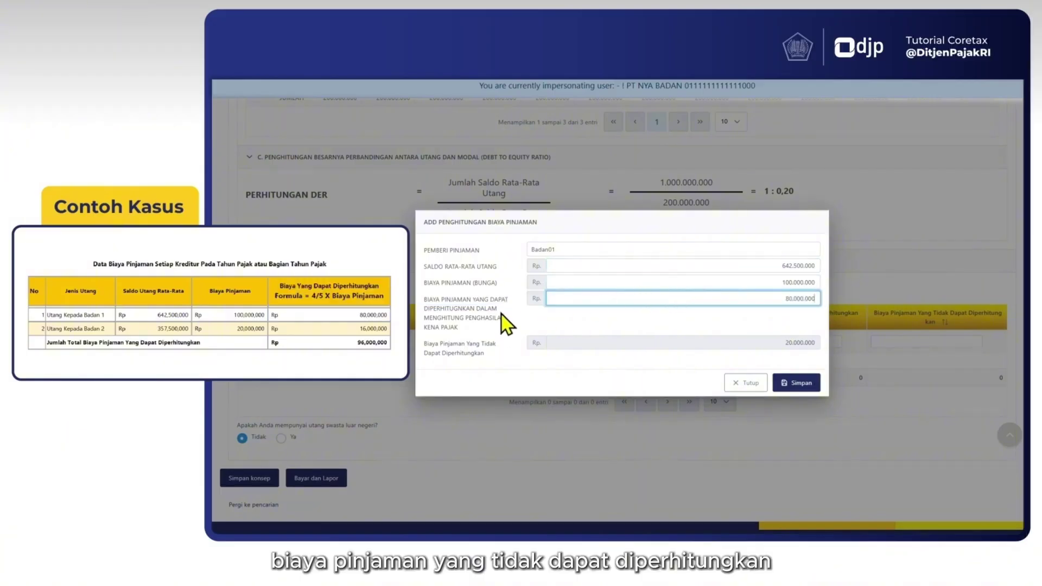
pyautogui.click(814, 314)
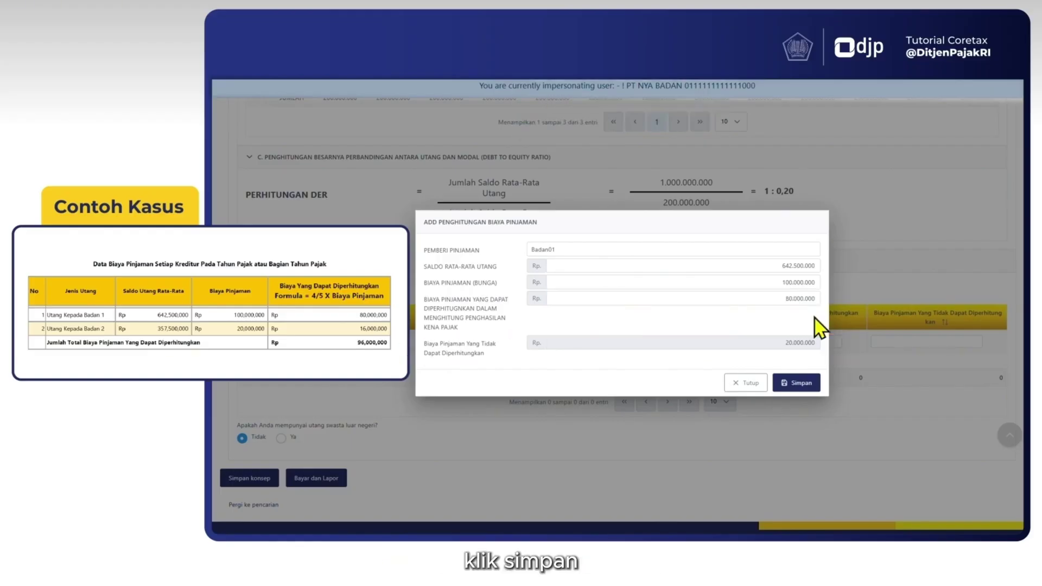
pyautogui.click(805, 383)
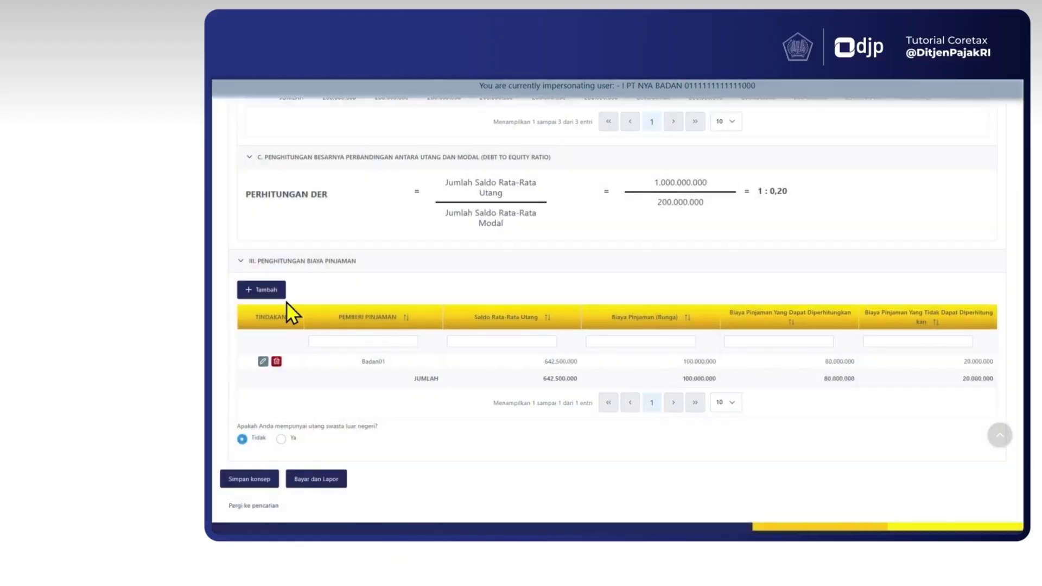
# - Add and save a borrowing cost entry for Badan02 with average debt balance Rp 357.500.000, interest Rp 20.000.000 and deductible cost Rp 16.000.000
pyautogui.click(269, 289)
pyautogui.click(562, 253)
pyautogui.write('000')
pyautogui.press('Tab')
pyautogui.write('20000000')
pyautogui.press('Tab')
pyautogui.write('16000000')
pyautogui.click(796, 382)
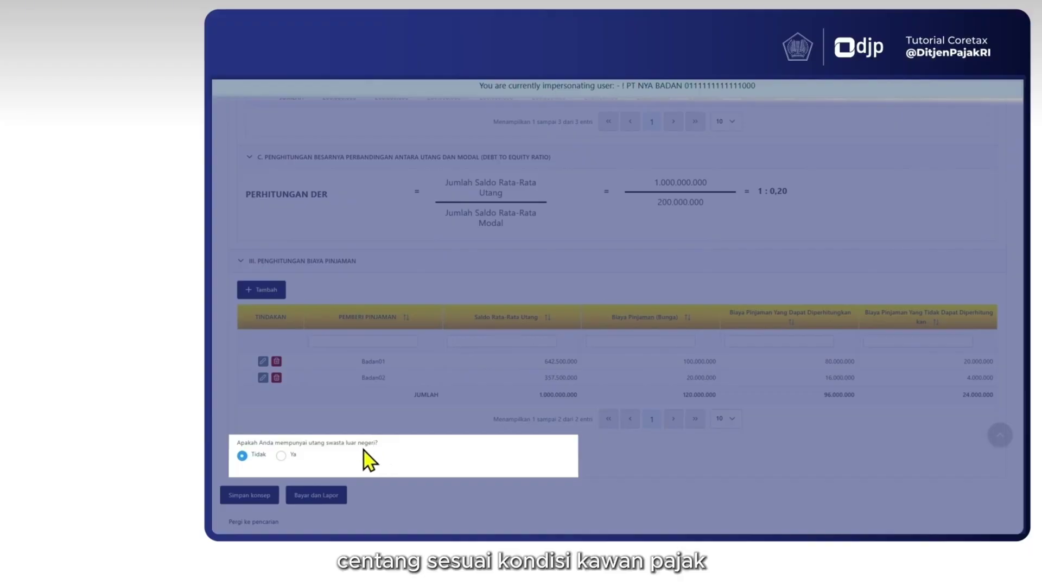
# - Try "Ya" for the foreign private debt question, set the answer back to "Tidak", and save the return as a draft
pyautogui.click(281, 456)
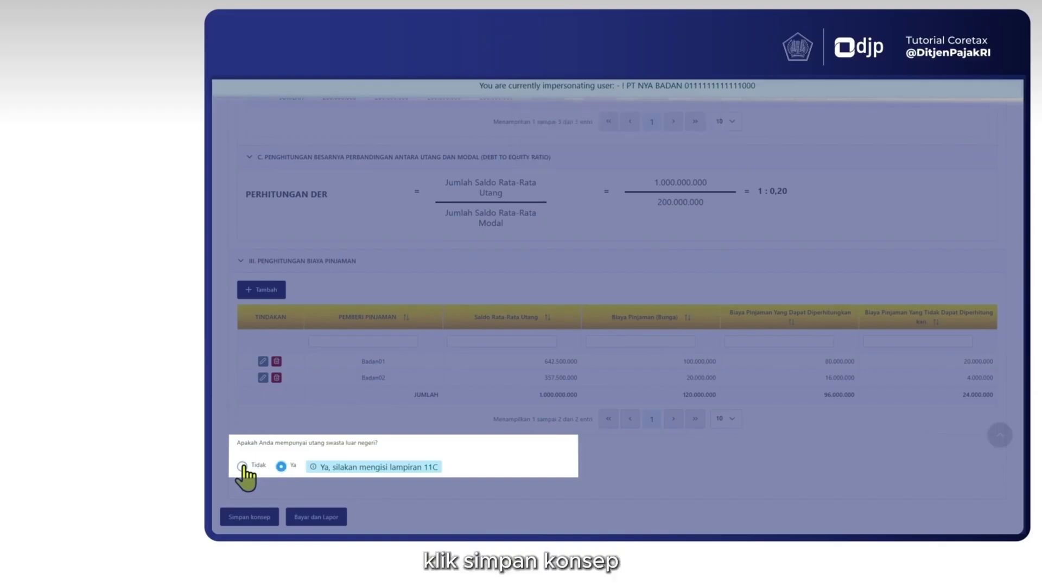
pyautogui.click(242, 466)
pyautogui.click(251, 492)
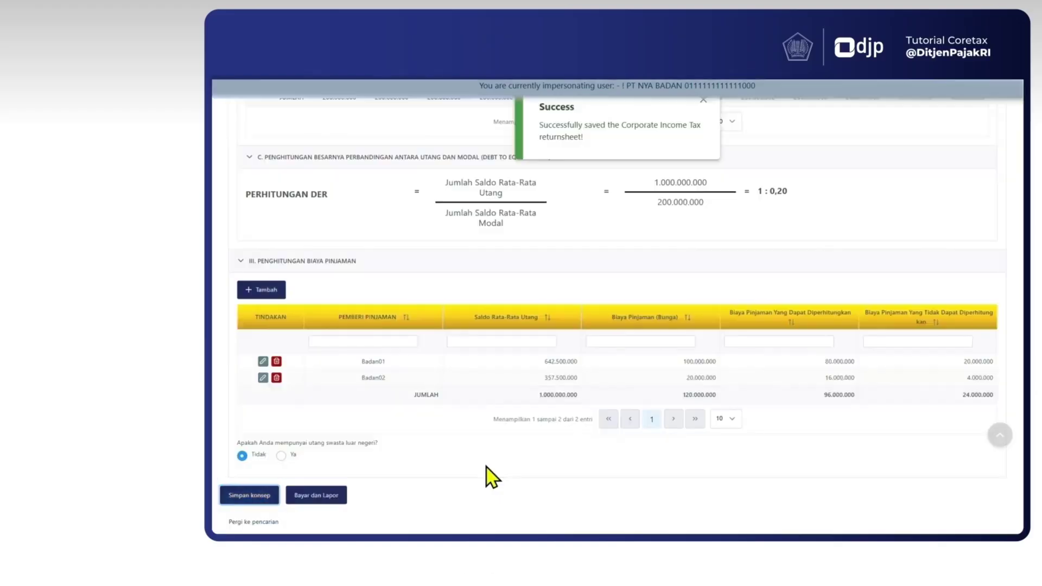